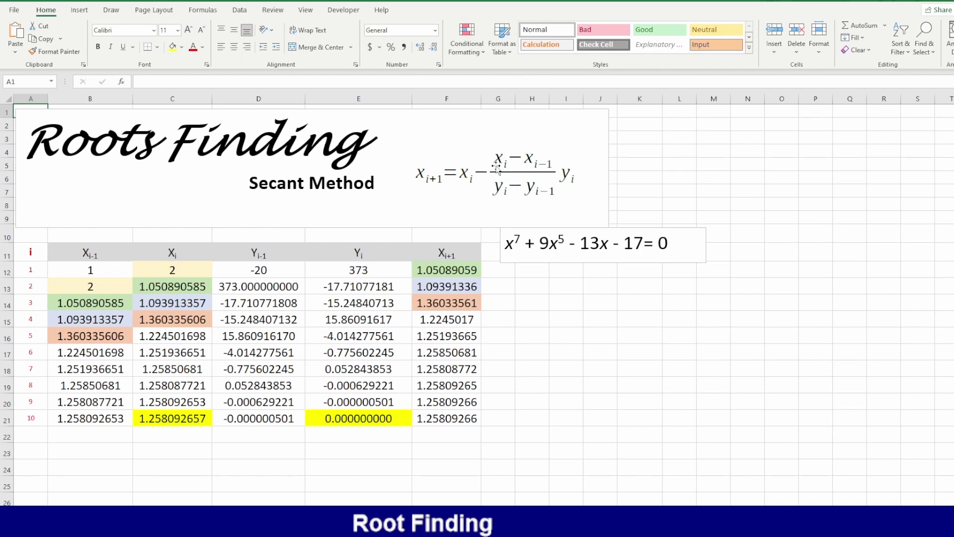
# Step: Point out the initial guesses in B12 and C12 and the equation x^7+9x^5-13x-17=0
pyautogui.click(92, 269)
pyautogui.click(166, 271)
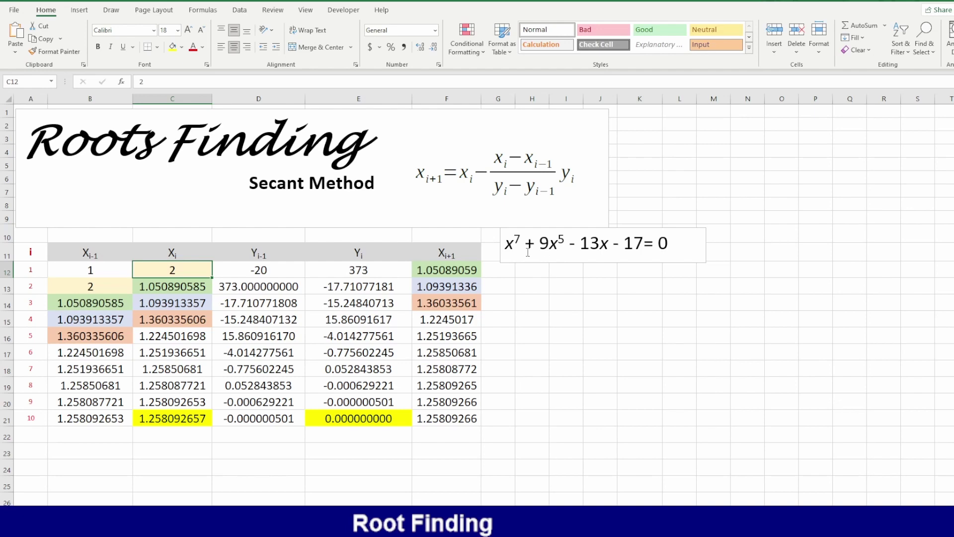
pyautogui.click(502, 241)
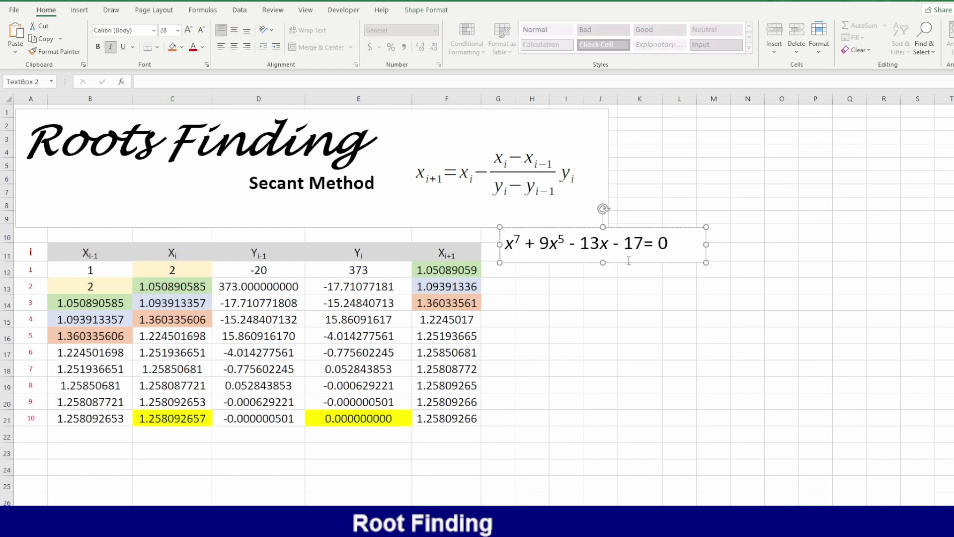
pyautogui.click(526, 245)
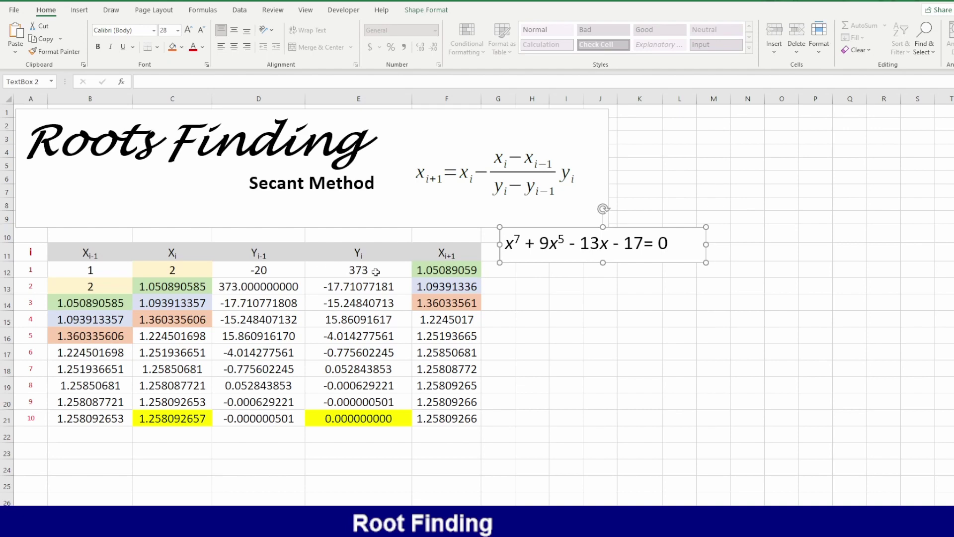
# Step: Review row 12: the starting values in B12:C12 and the Y(i-1), Y(i) and secant formulas in D12:F12
pyautogui.click(102, 272)
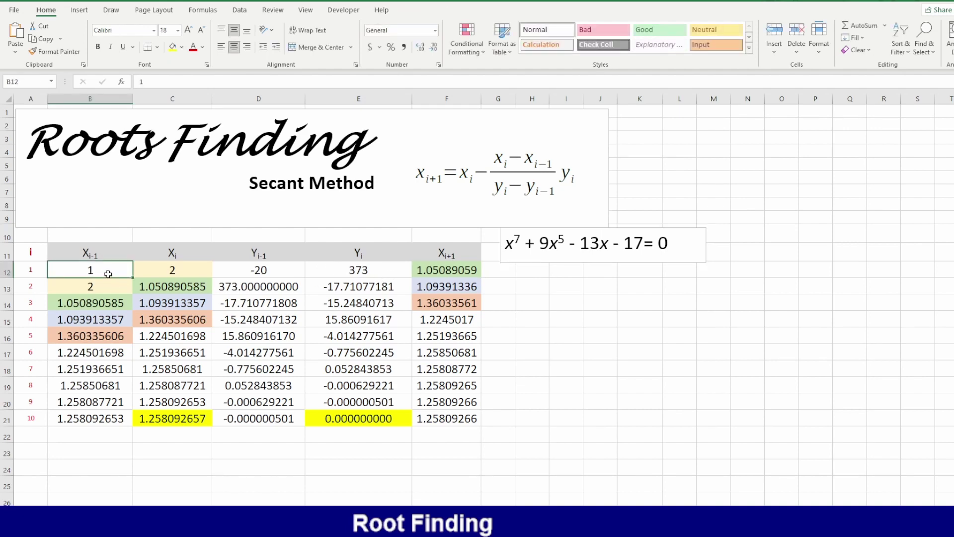
pyautogui.click(158, 272)
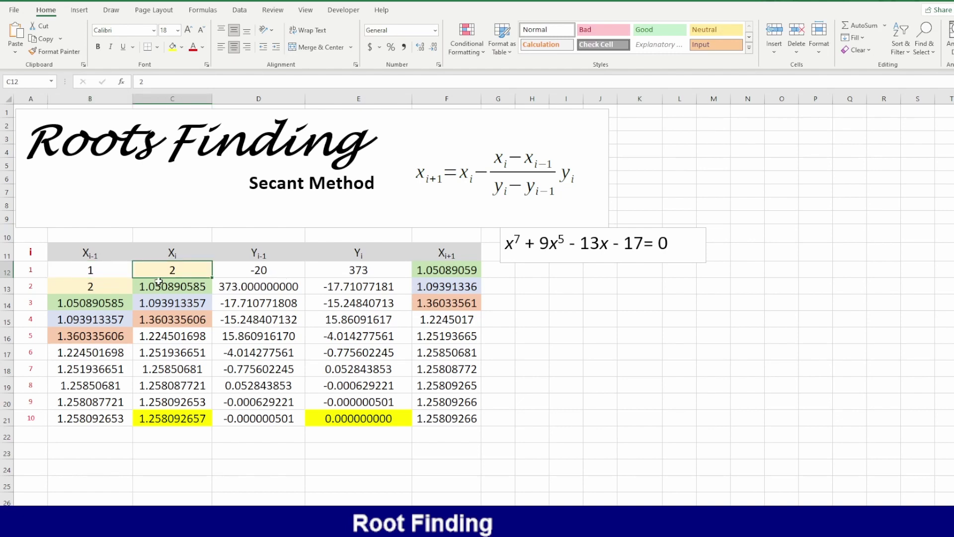
pyautogui.click(98, 272)
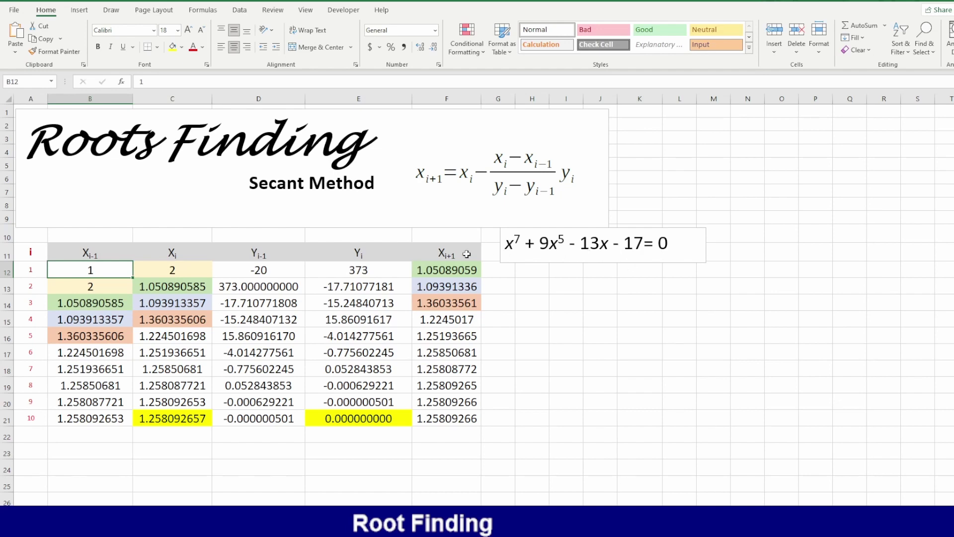
pyautogui.click(293, 274)
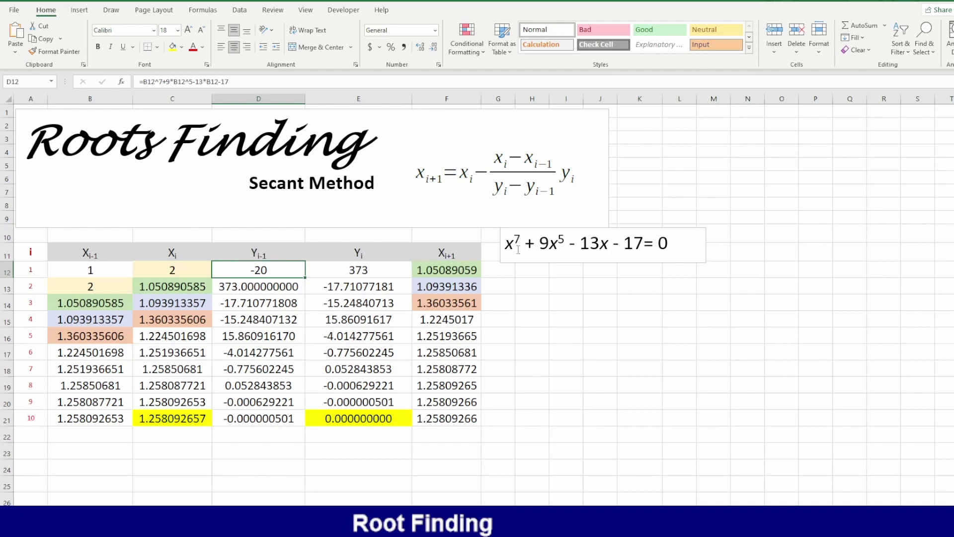
pyautogui.click(190, 272)
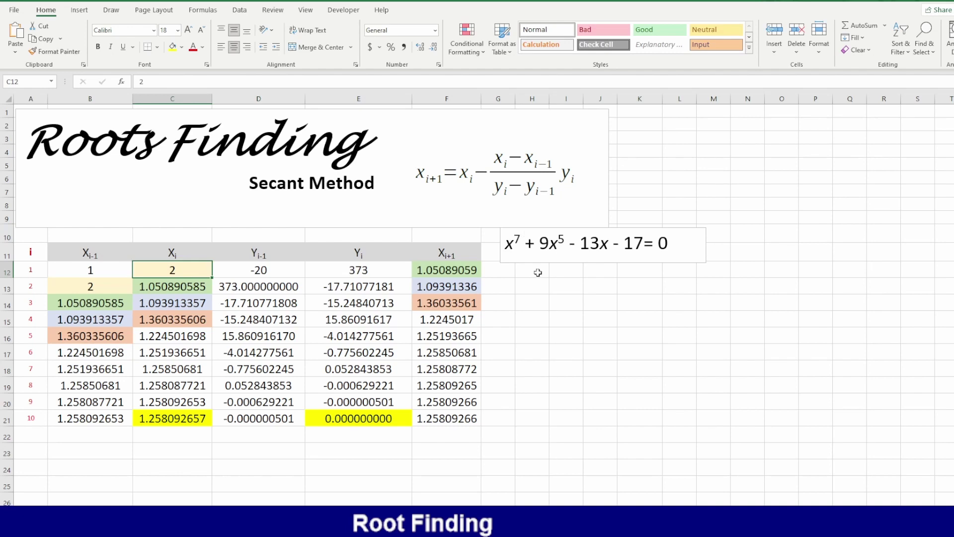
pyautogui.click(330, 272)
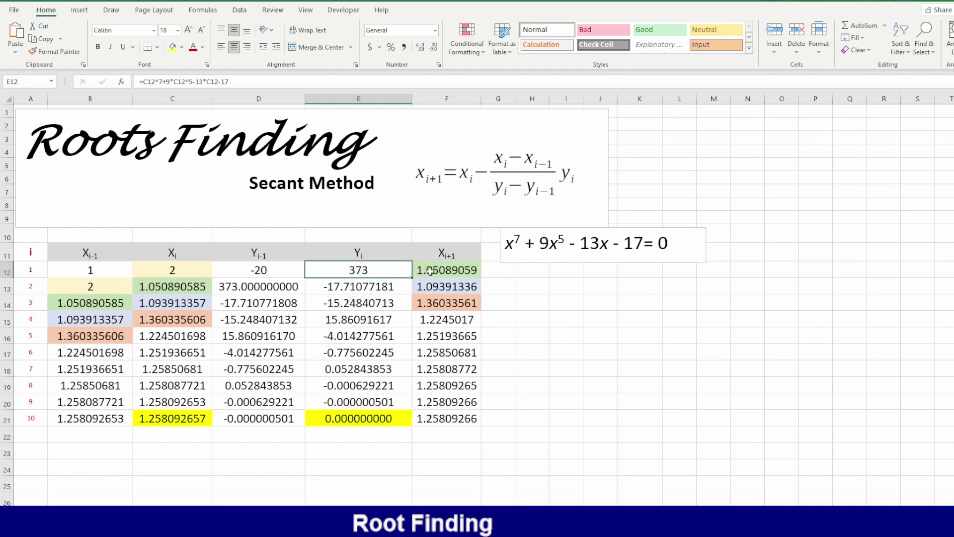
pyautogui.click(105, 270)
pyautogui.click(189, 271)
pyautogui.click(295, 271)
pyautogui.click(361, 268)
pyautogui.click(453, 272)
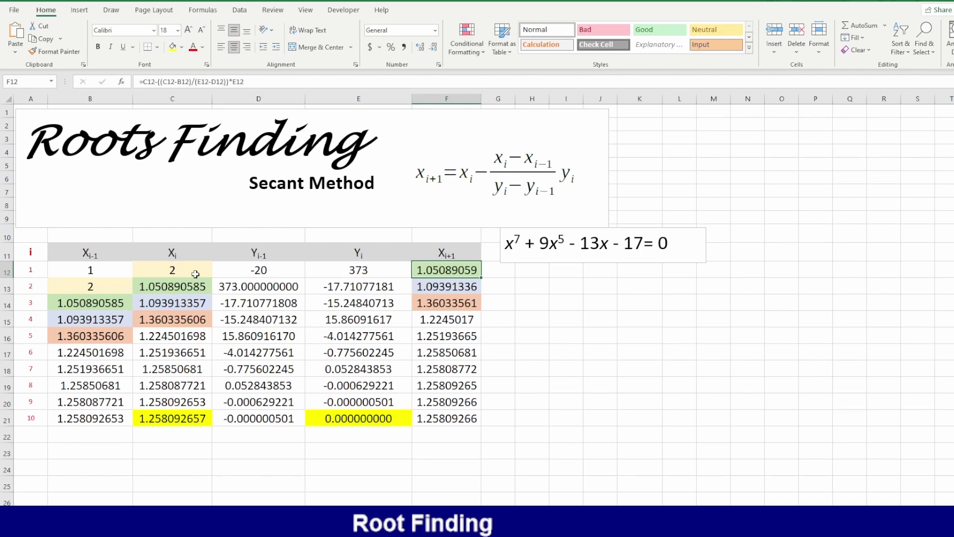
# Step: Show how rows 13–15 chain to the previous X values and locate the converged root in C21
pyautogui.click(155, 272)
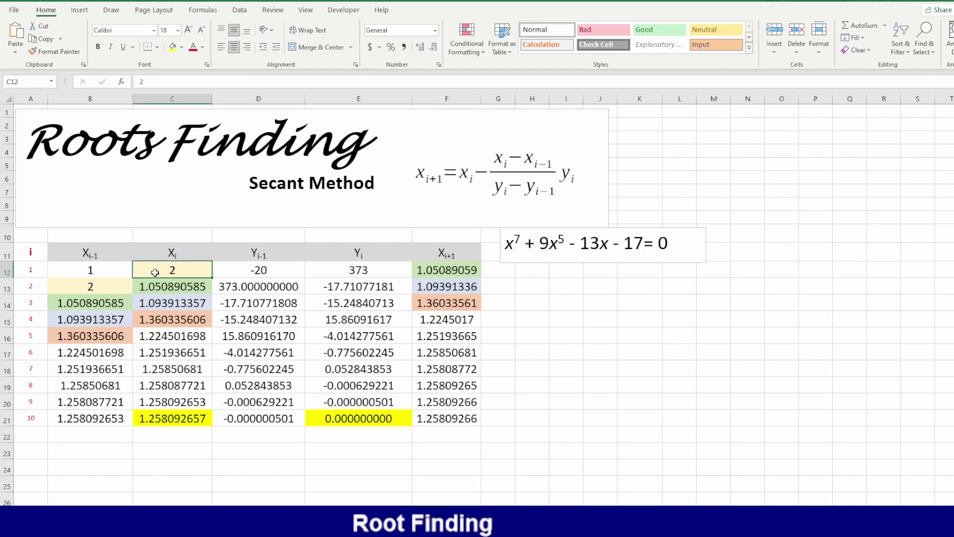
pyautogui.click(114, 283)
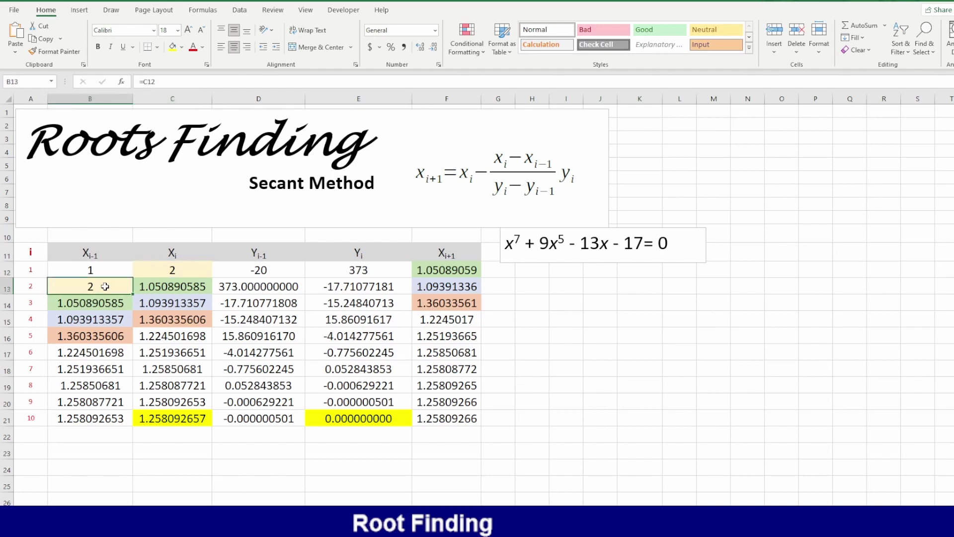
pyautogui.click(170, 286)
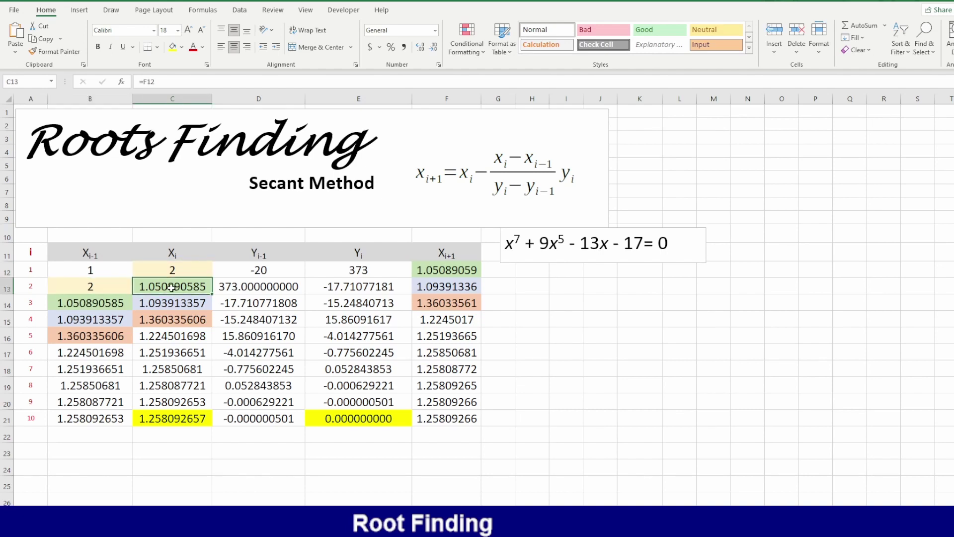
pyautogui.click(443, 286)
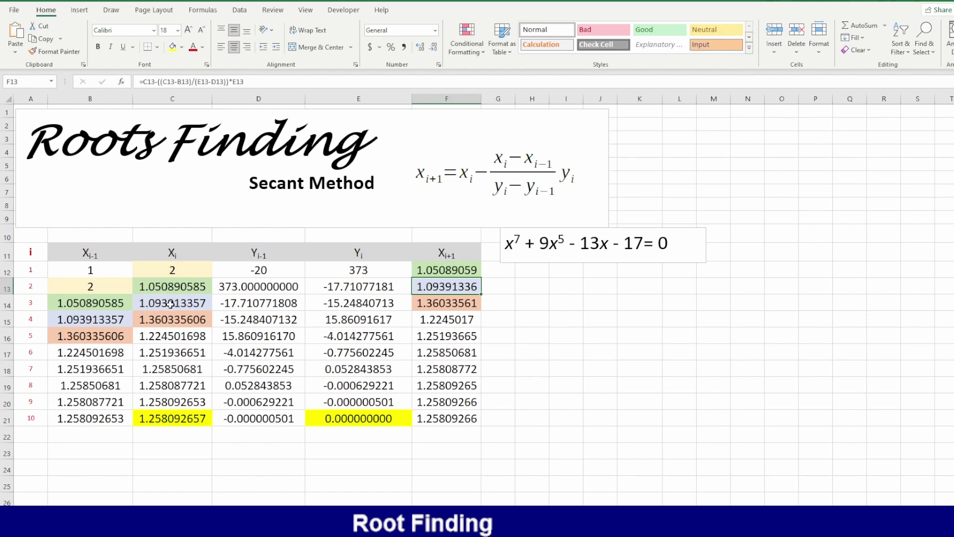
pyautogui.click(103, 319)
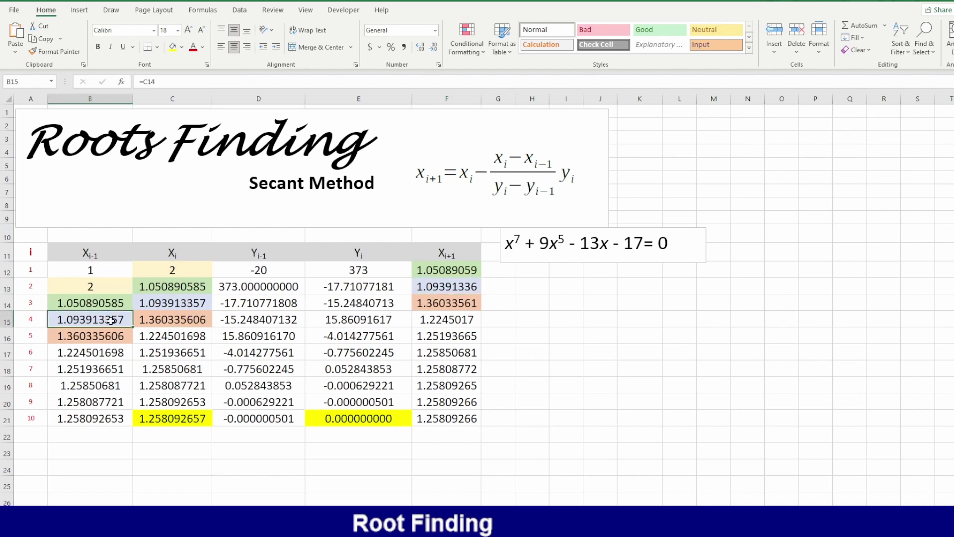
pyautogui.click(159, 320)
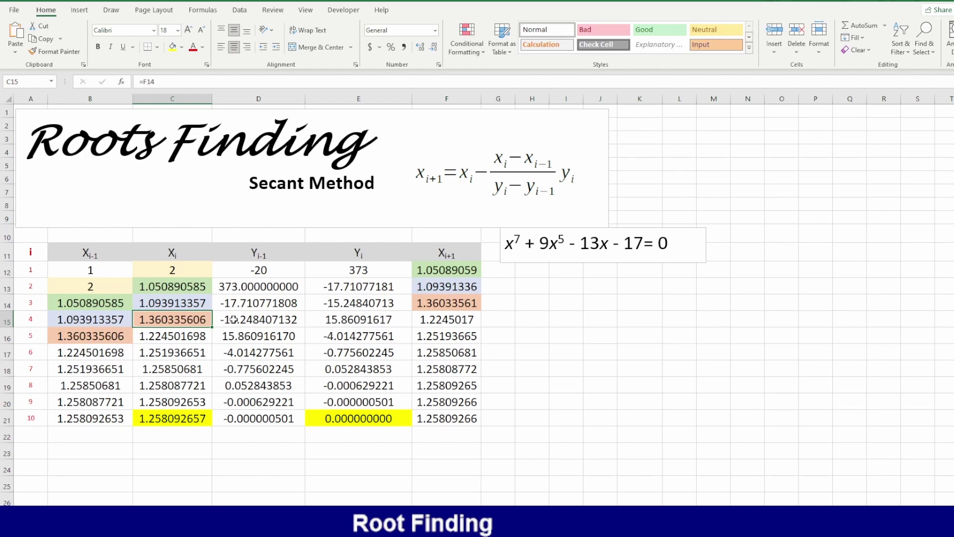
pyautogui.click(426, 303)
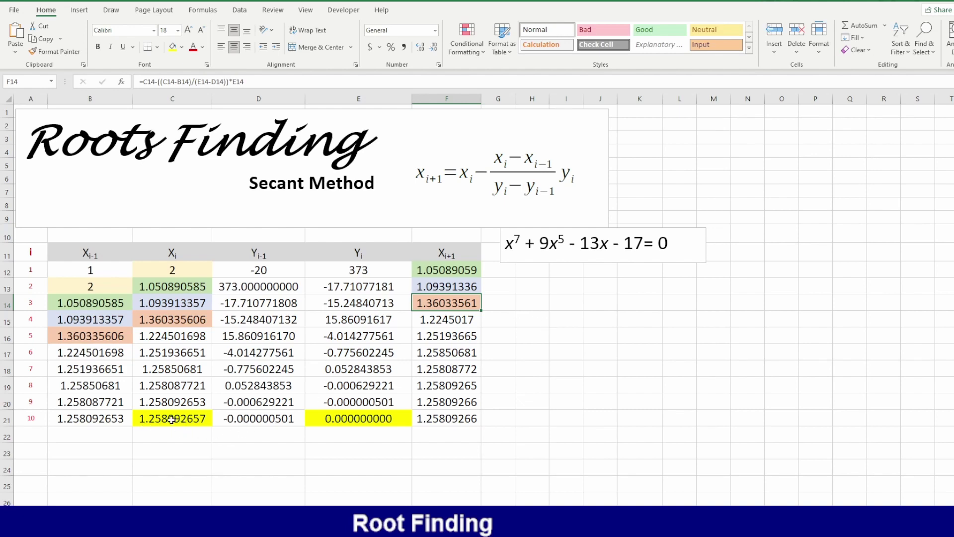
pyautogui.click(187, 419)
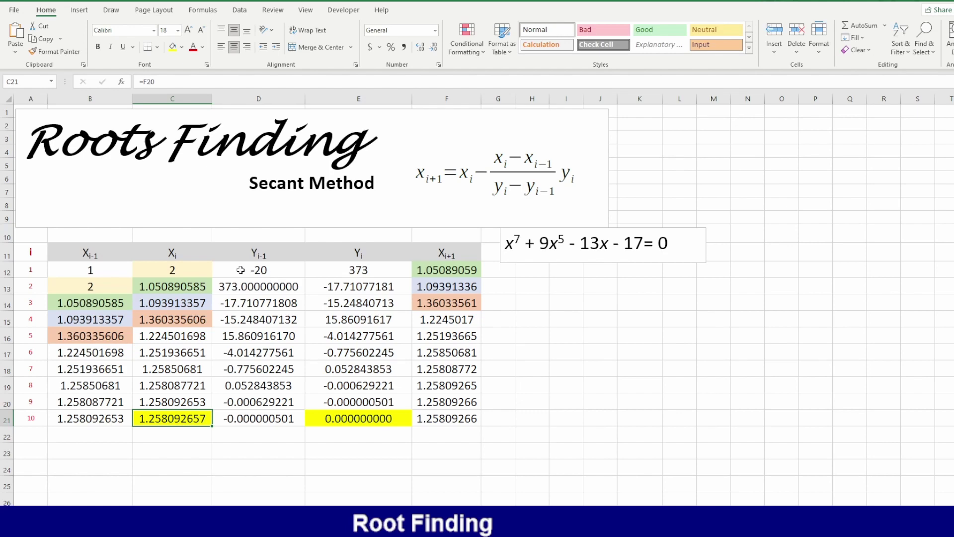
# Step: Clear the computed formulas in D12:F21
pyautogui.moveTo(241, 269); pyautogui.dragTo(432, 283)
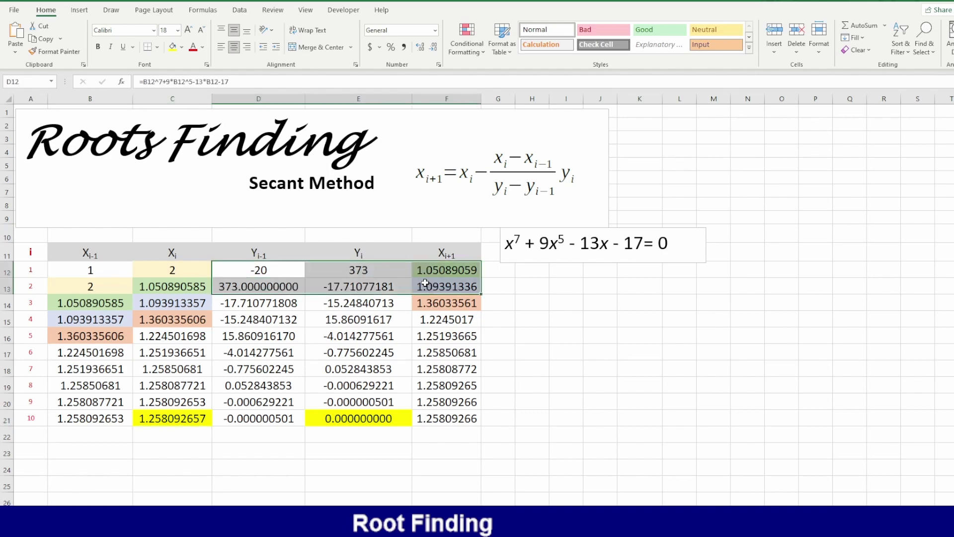
pyautogui.click(277, 272)
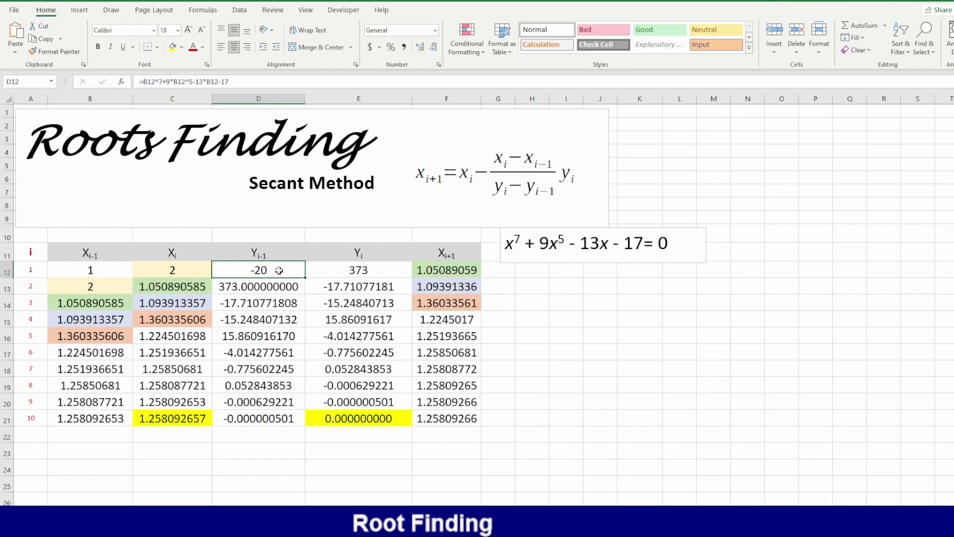
pyautogui.keyDown('shift'); pyautogui.click(444, 270); pyautogui.keyUp('shift')
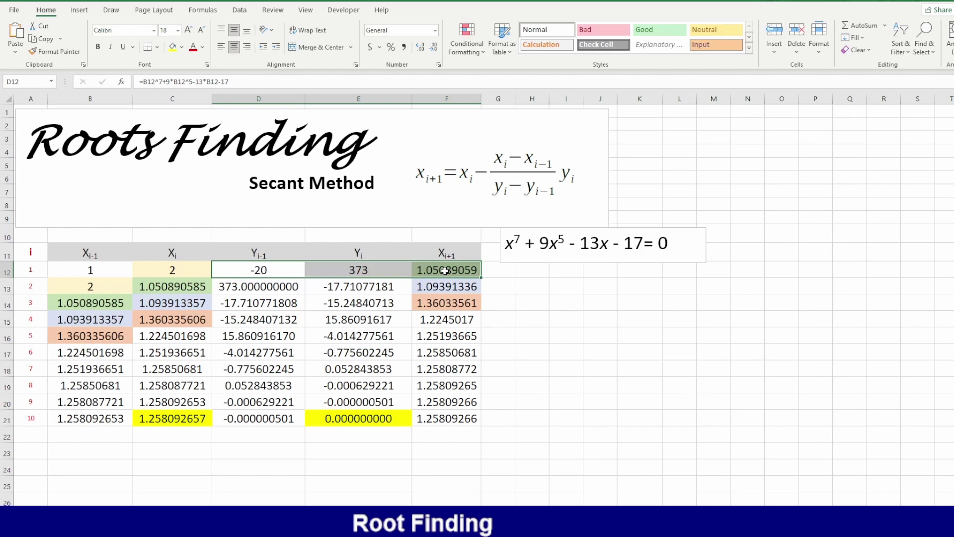
pyautogui.hotkey('ctrl', 'shift', 'Down')
pyautogui.press('Delete')
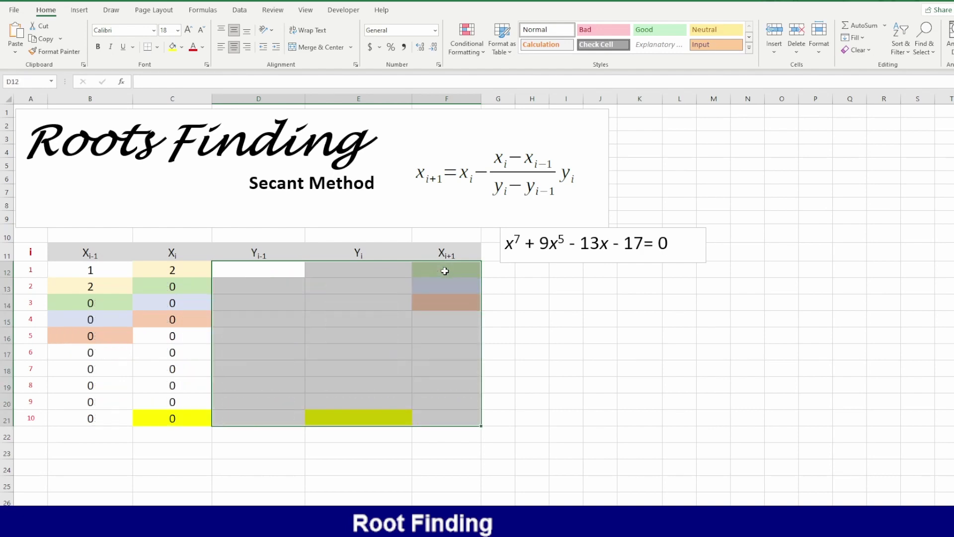
# Step: Clear the chained values in B13:F24
pyautogui.click(91, 288)
pyautogui.moveTo(125, 294); pyautogui.dragTo(446, 461)
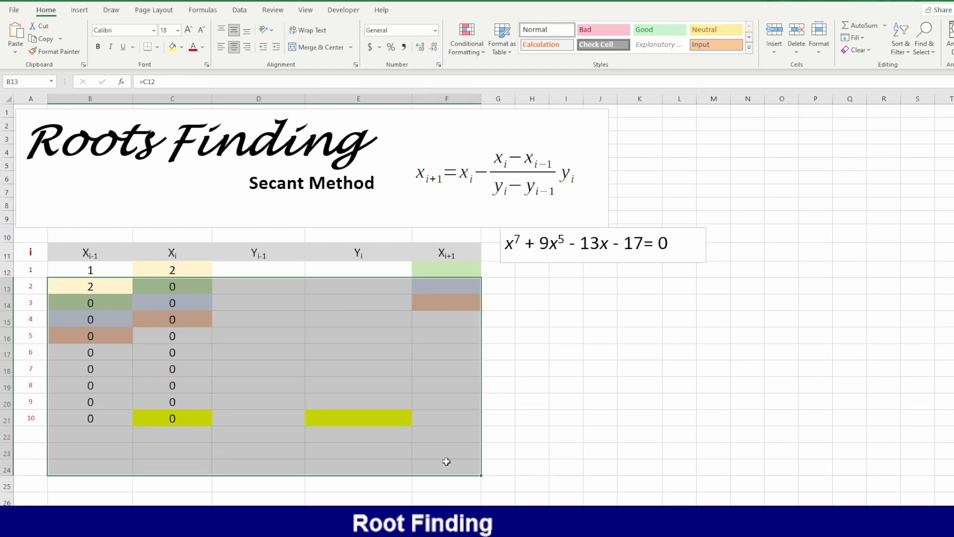
pyautogui.press('Delete')
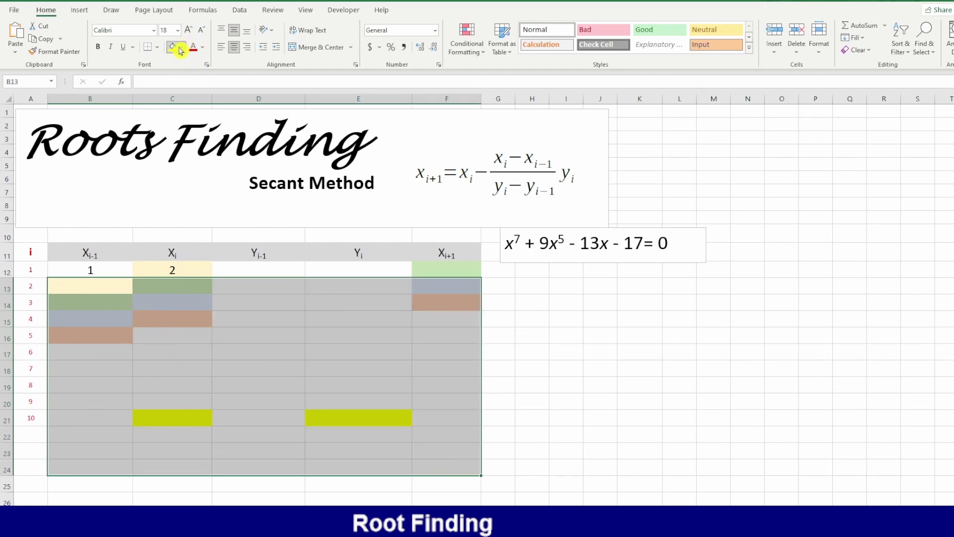
# Step: Set the cleared table area and cell F12 to No Fill
pyautogui.click(241, 340)
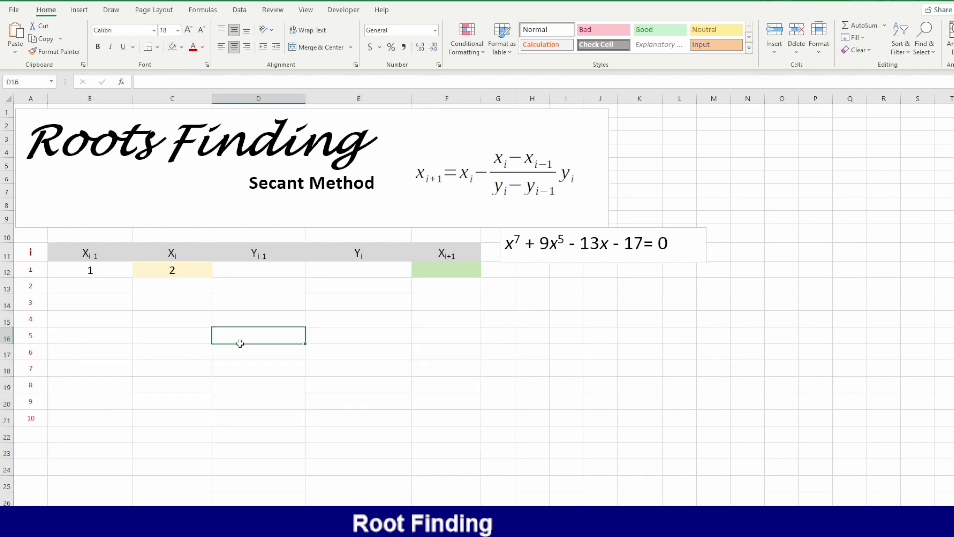
pyautogui.click(420, 270)
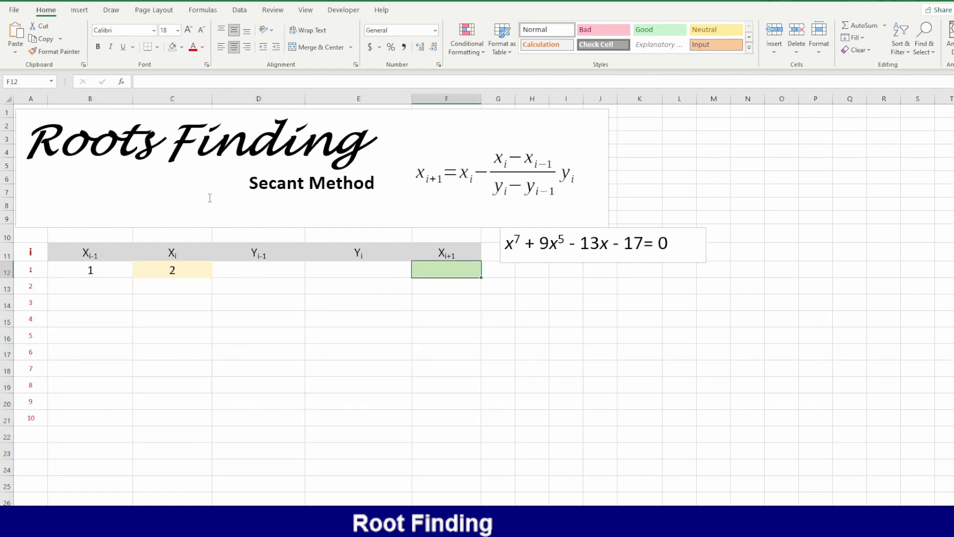
pyautogui.click(178, 53)
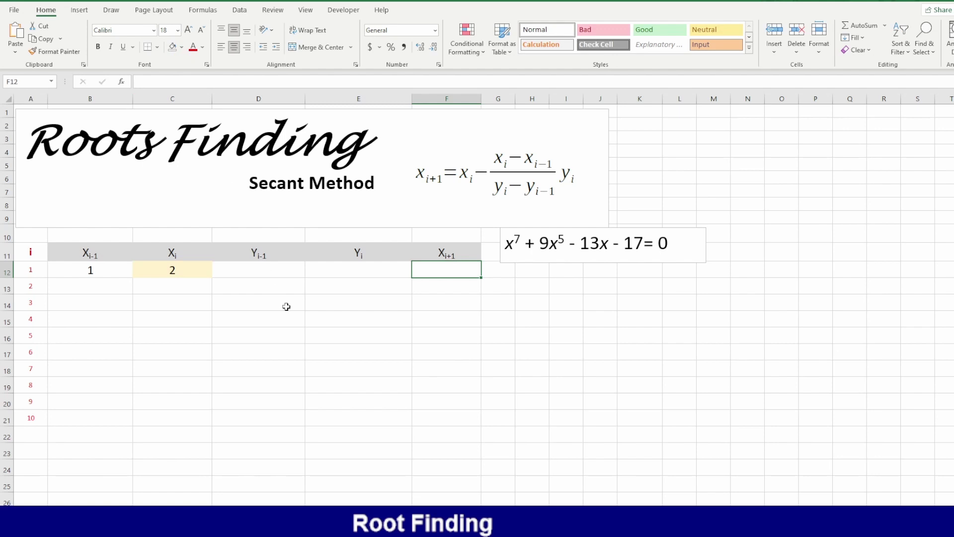
# Step: Check the starting values 1 in B12 and 2 in C12
pyautogui.click(260, 270)
pyautogui.click(93, 272)
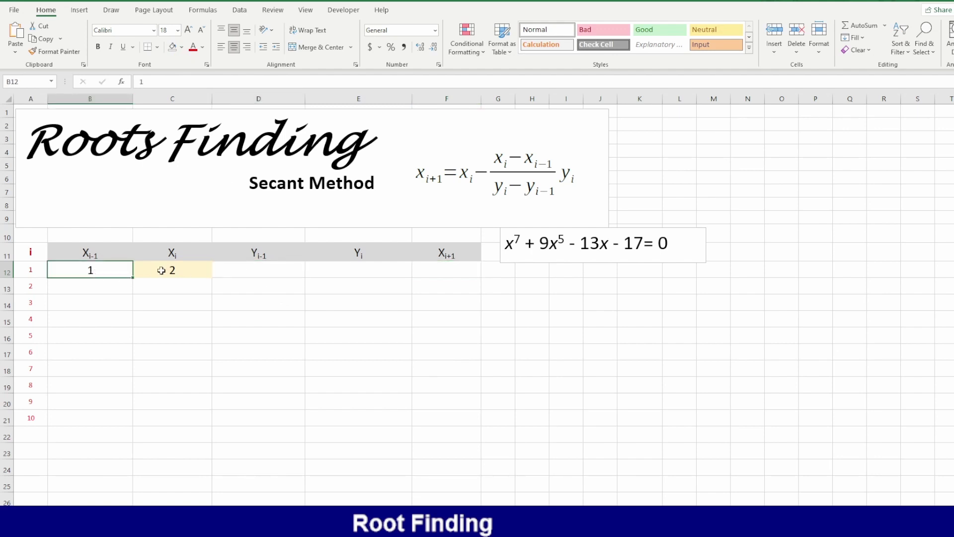
pyautogui.click(162, 270)
pyautogui.click(107, 272)
pyautogui.click(182, 273)
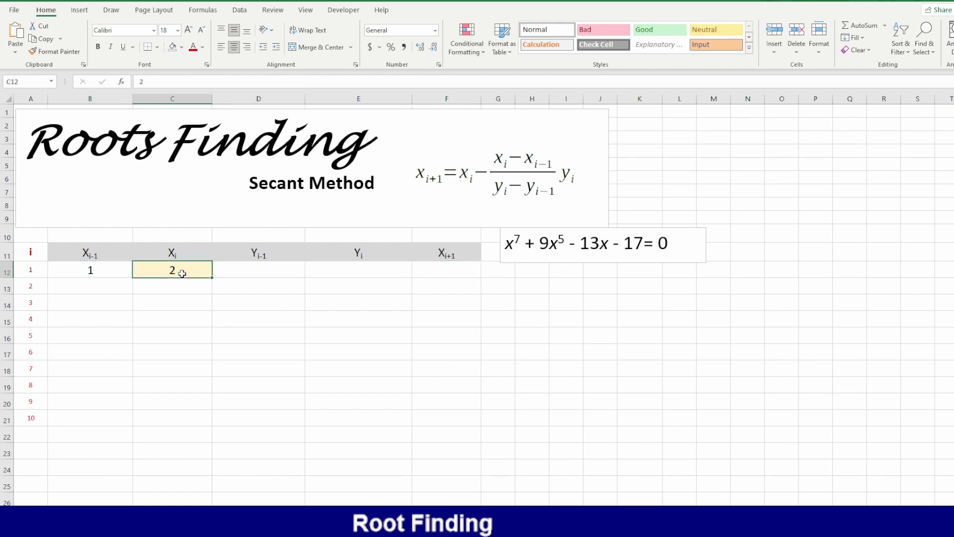
# Step: Enter =B12^7+9*B12^5-13*B12-17 in D12, giving -20
pyautogui.click(252, 274)
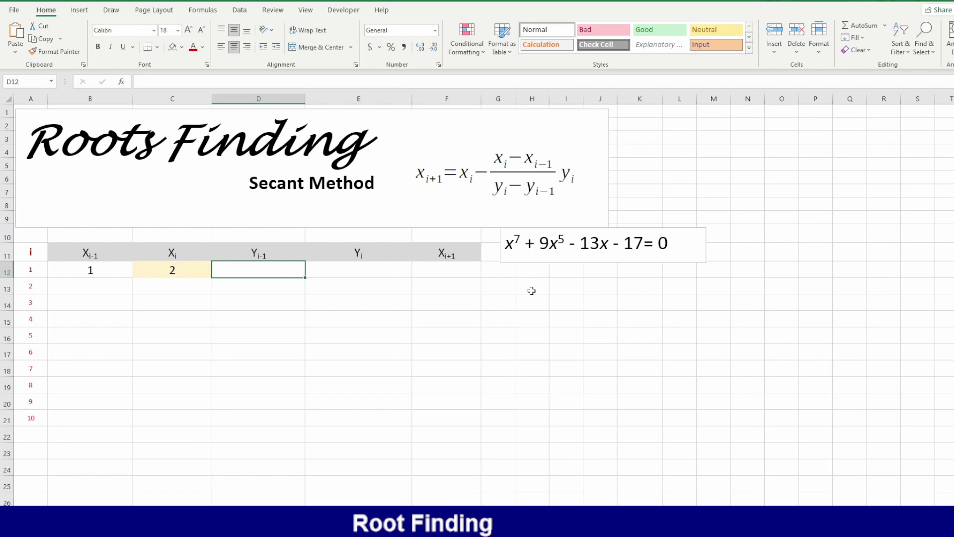
pyautogui.write('=')
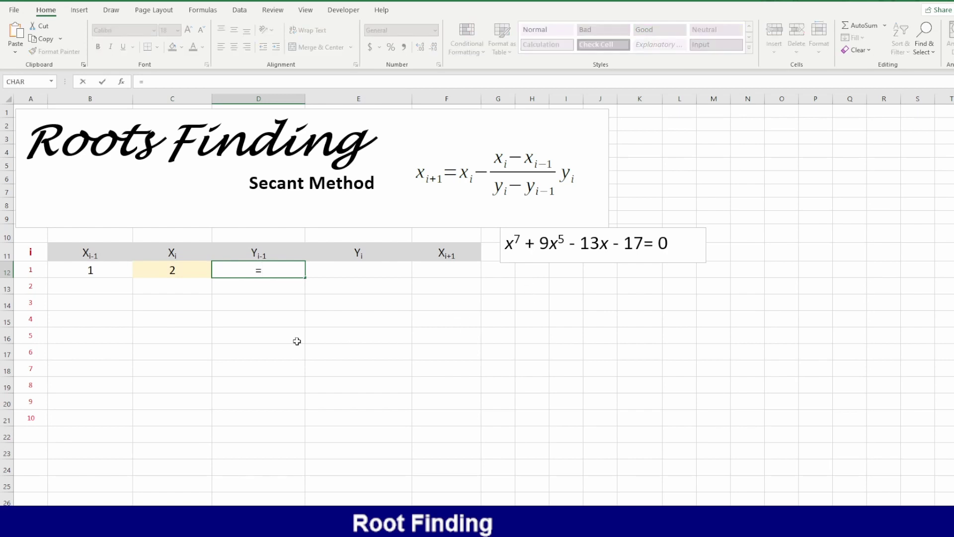
pyautogui.click(92, 271)
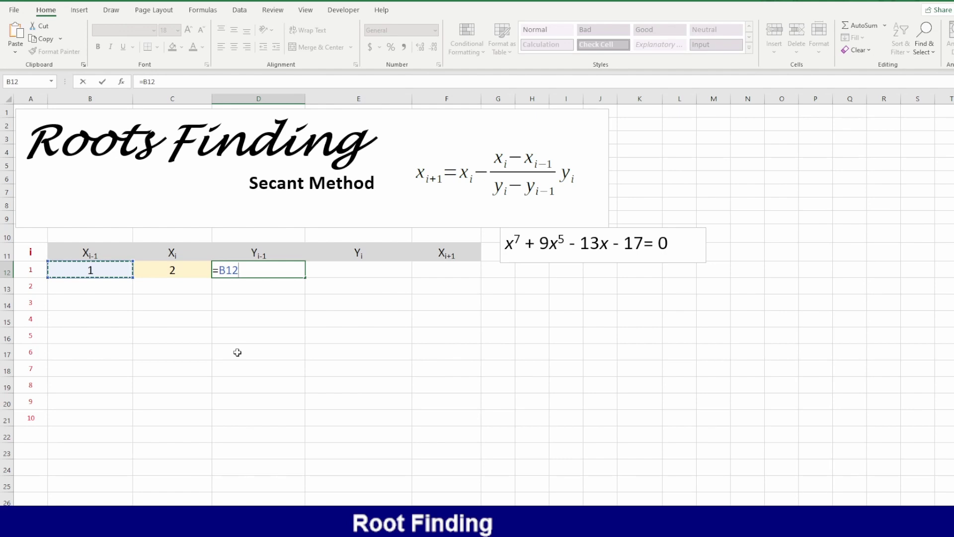
pyautogui.write('^7+9*')
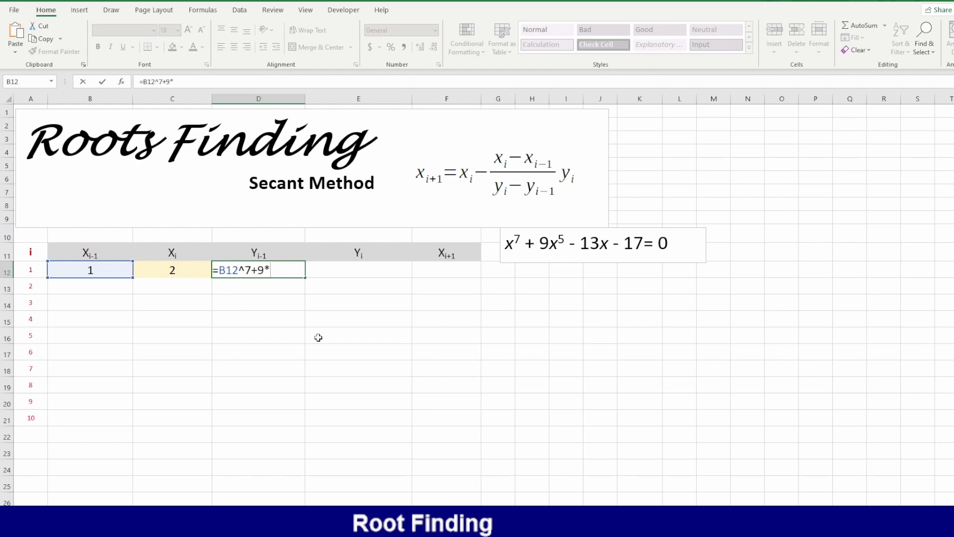
pyautogui.click(107, 269)
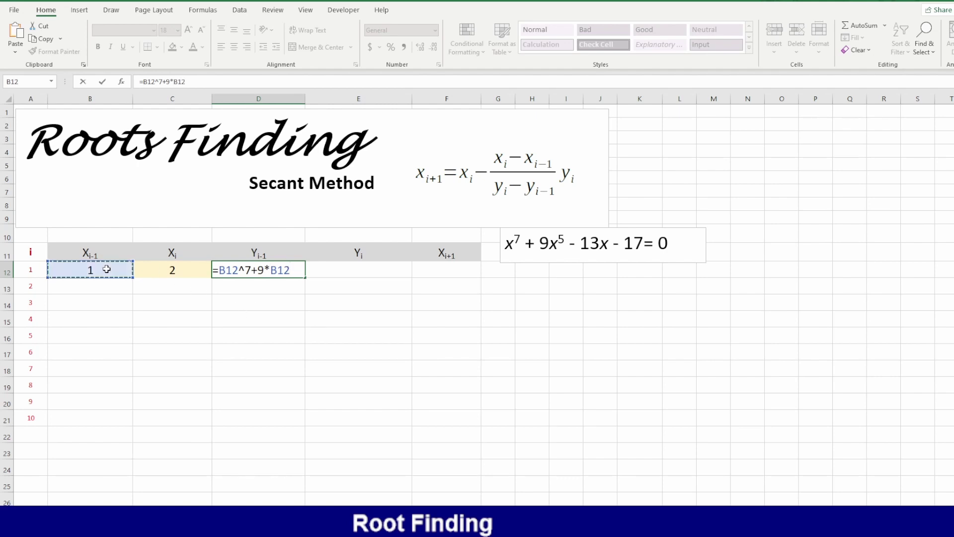
pyautogui.write('^5-')
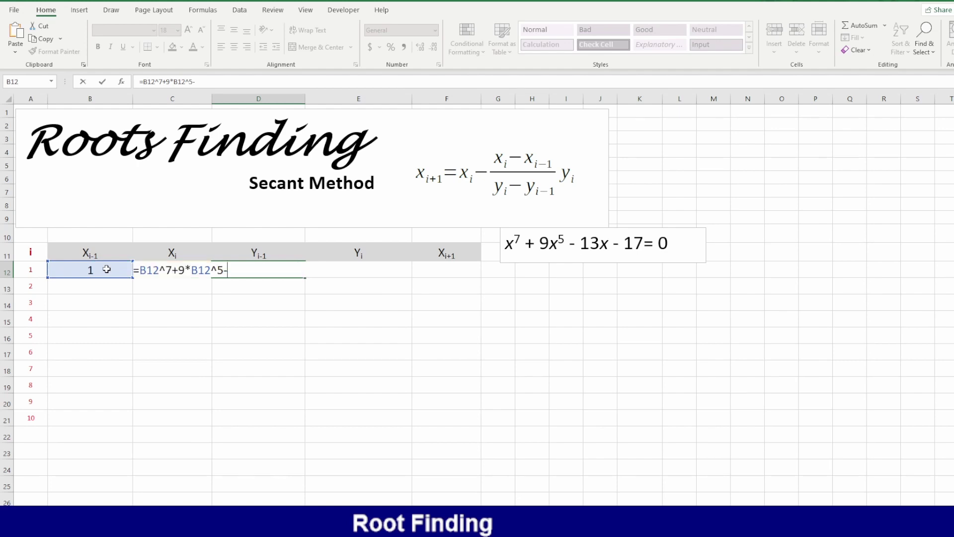
pyautogui.write('13*')
pyautogui.click(106, 269)
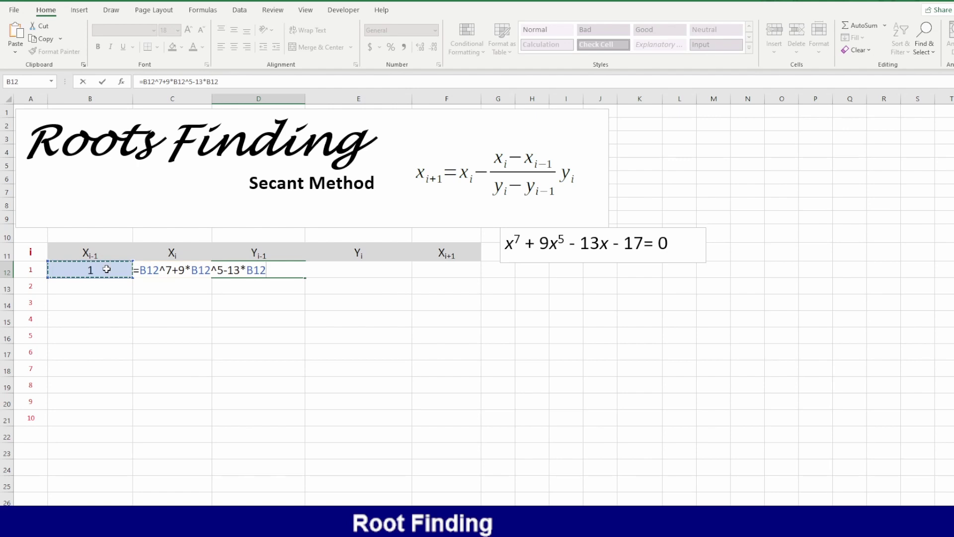
pyautogui.write('-17')
pyautogui.press('Return')
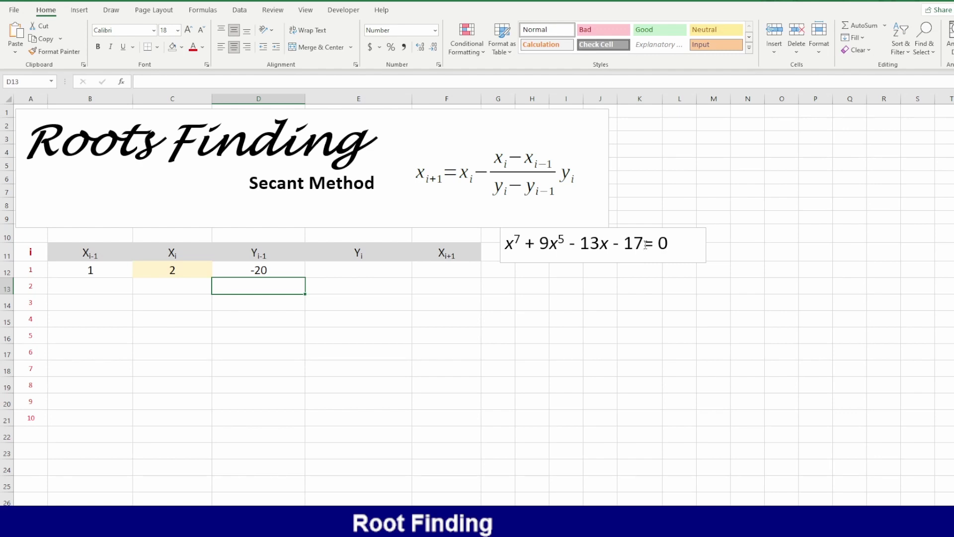
pyautogui.click(268, 274)
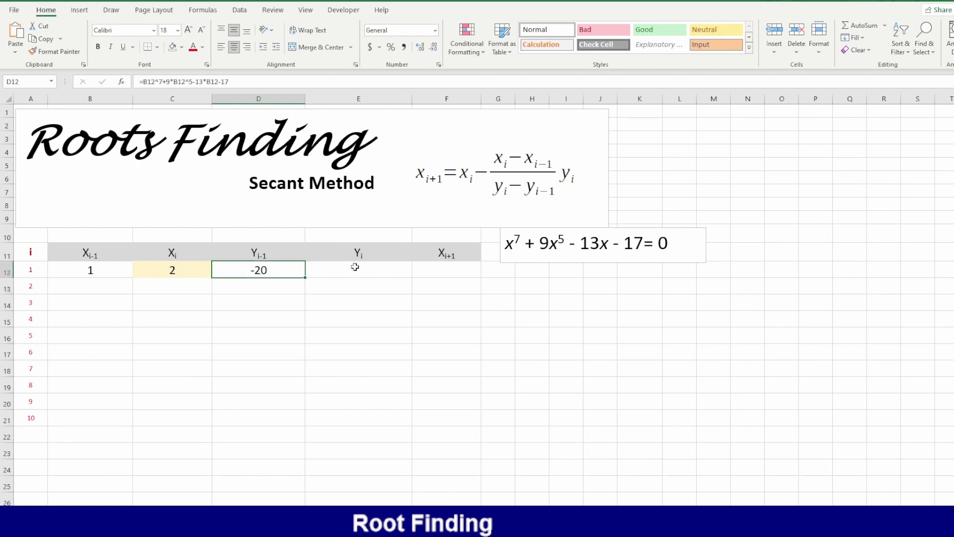